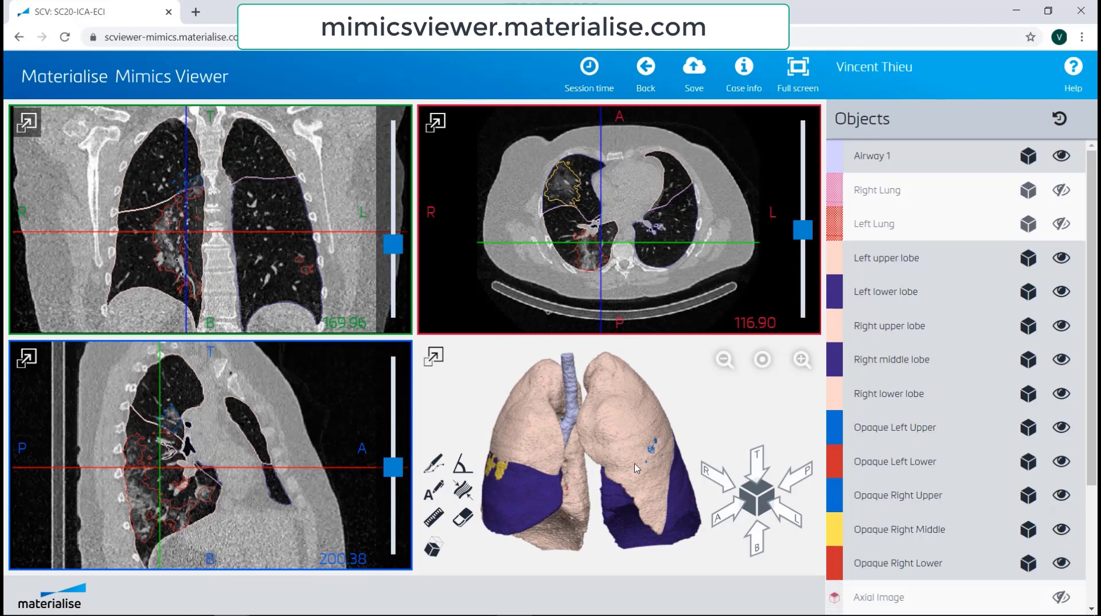
- Enlarge the 3D lung view and temporarily hide the right upper lobe to examine the airways and opacities inside it
double_click(635, 468)
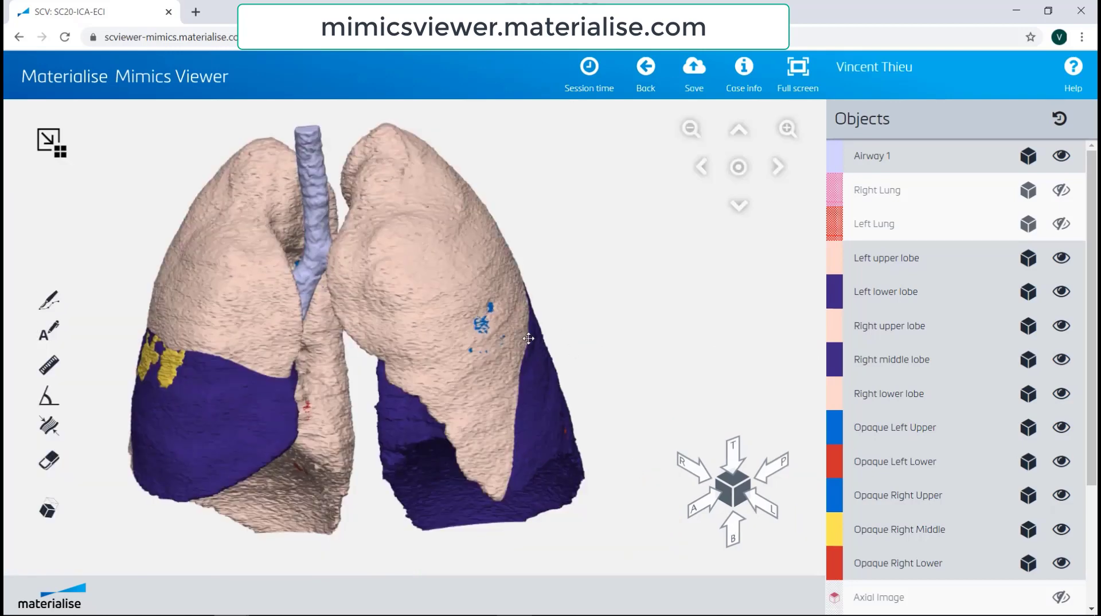
drag(510, 333, 534, 336)
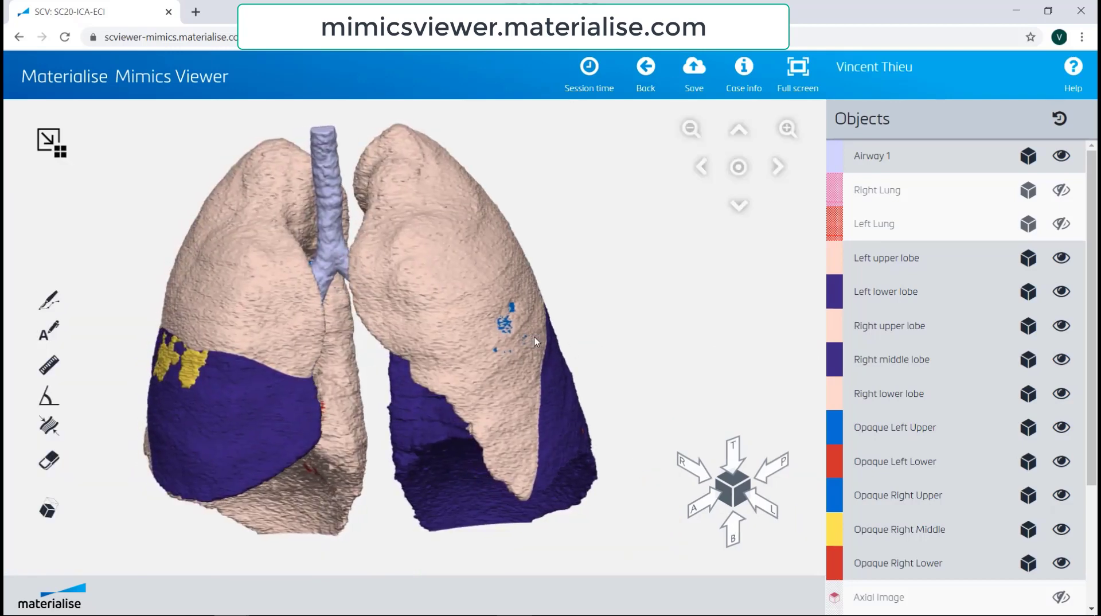
drag(355, 321, 412, 331)
middle_drag(421, 336, 452, 337)
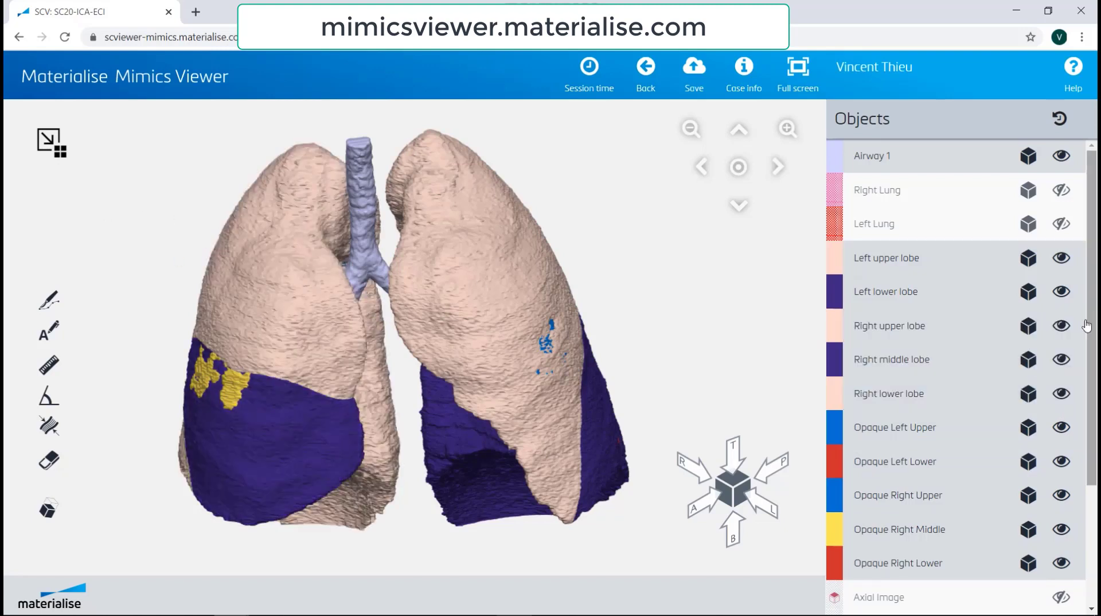
click(1062, 326)
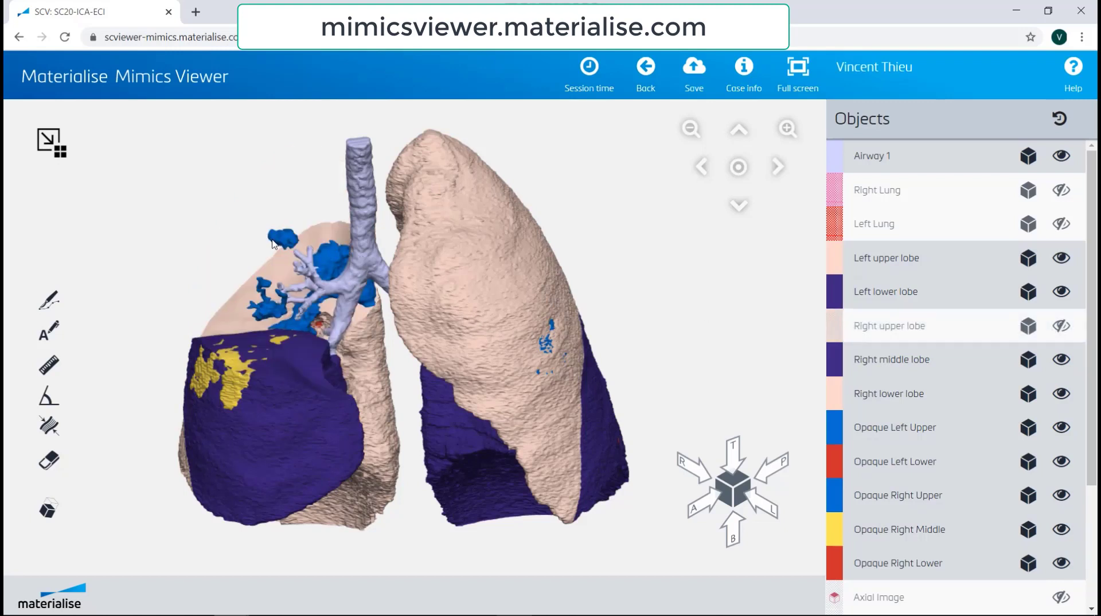
click(1062, 330)
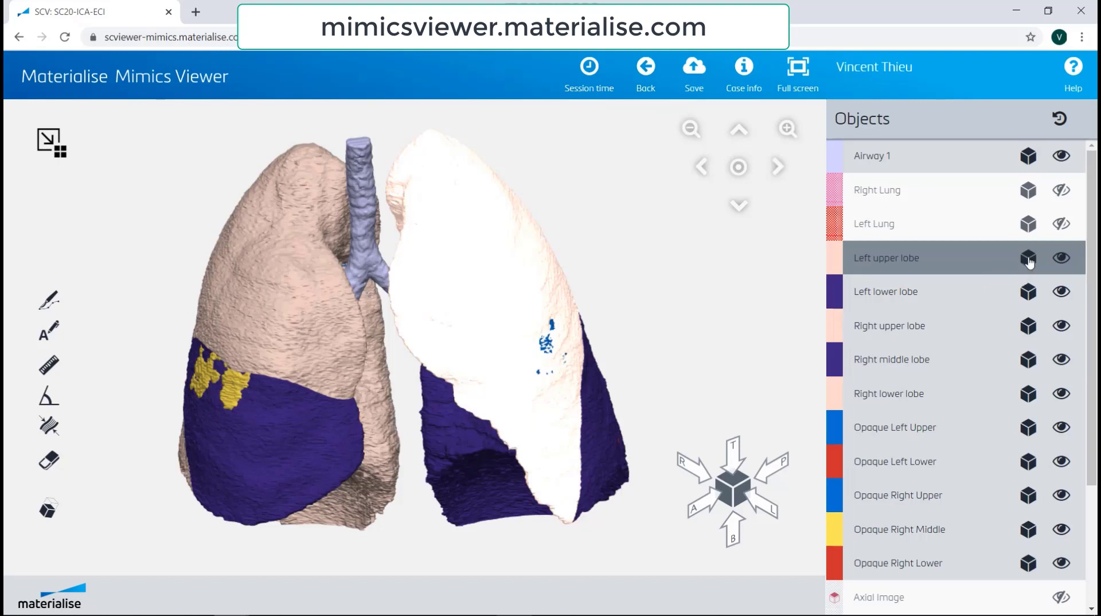
- Make the left upper, left lower, right upper, right middle and right lower lobes transparent in the 3D view
click(1029, 262)
click(1029, 293)
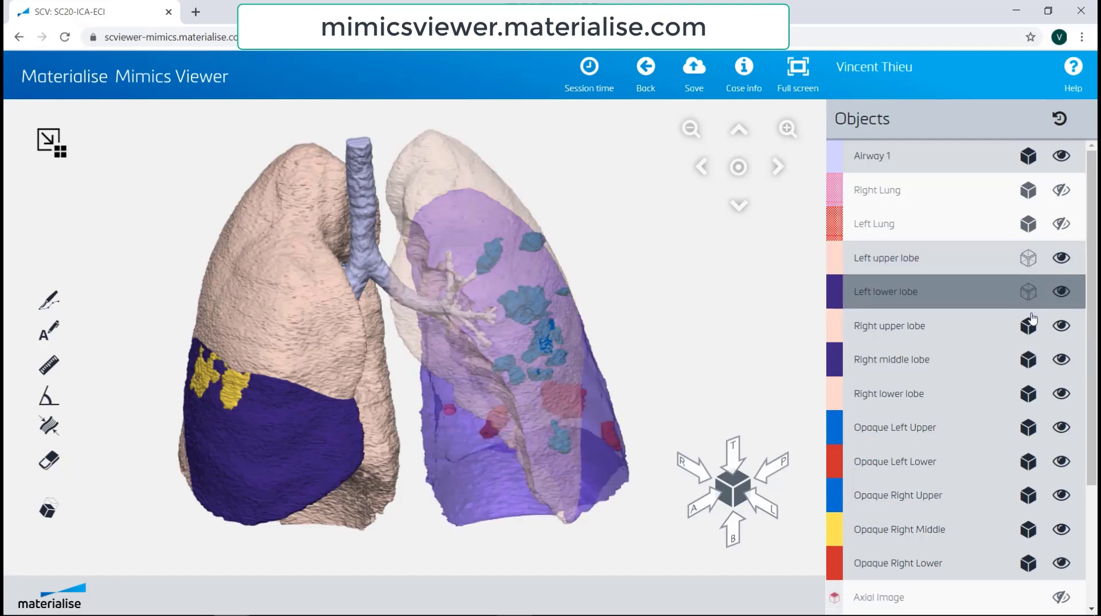
click(1029, 326)
click(1029, 360)
click(1029, 394)
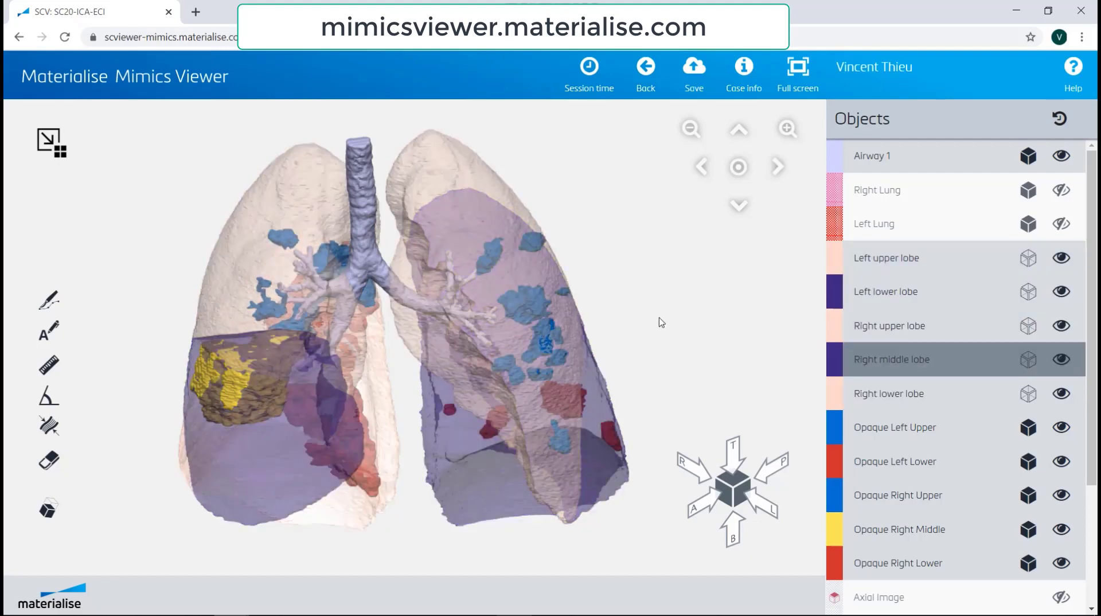
- Return to the four-view layout and locate the red right lower lobe opacity on the CT slices from the back of the 3D model
drag(468, 273, 486, 271)
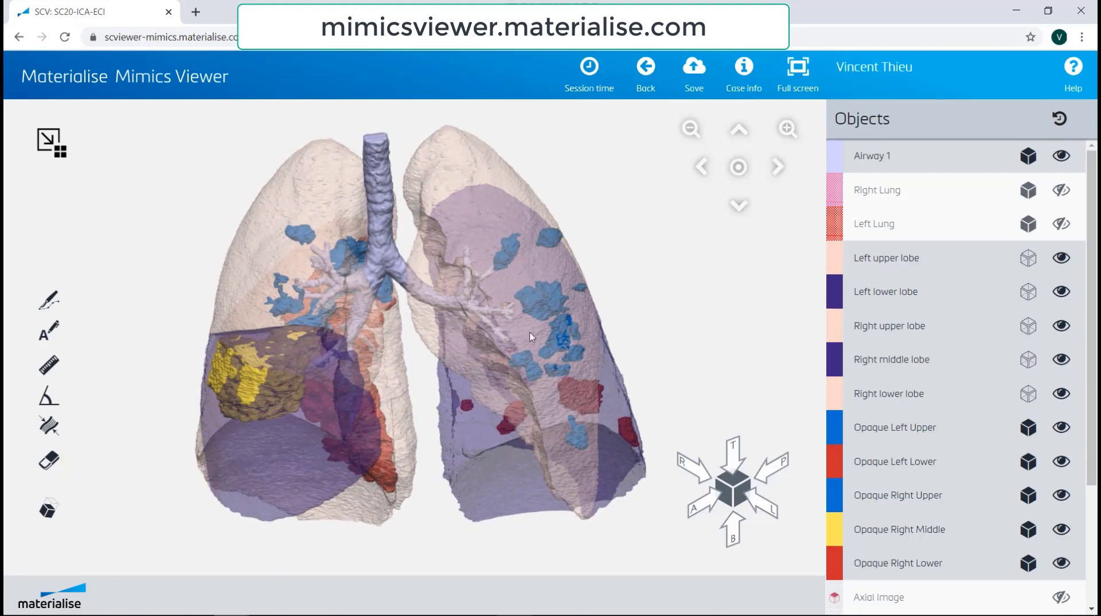
drag(610, 342, 341, 351)
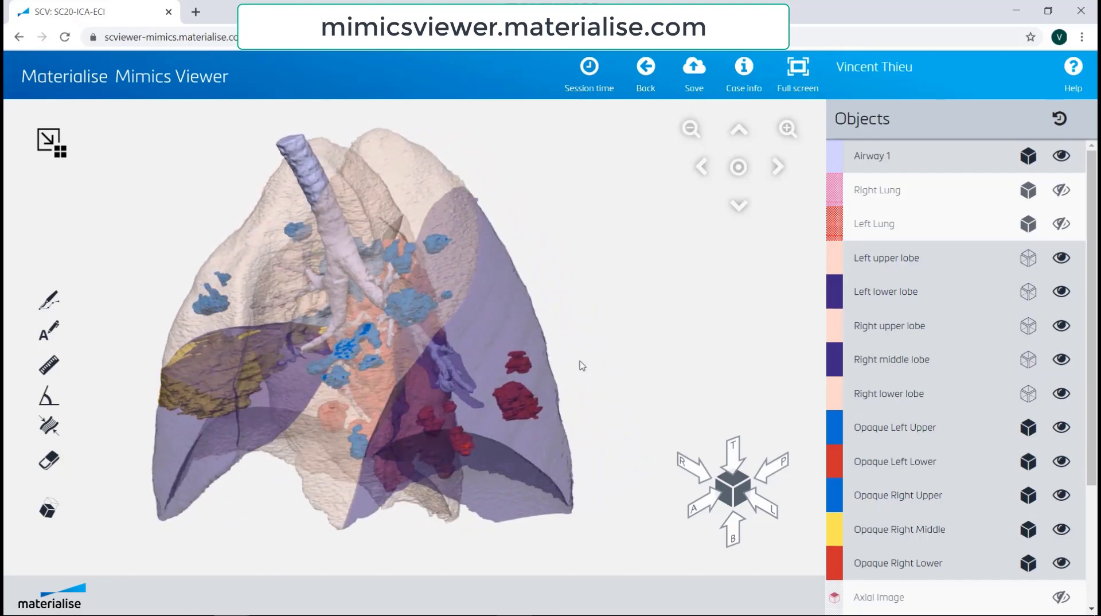
drag(625, 353, 287, 329)
drag(695, 359, 270, 348)
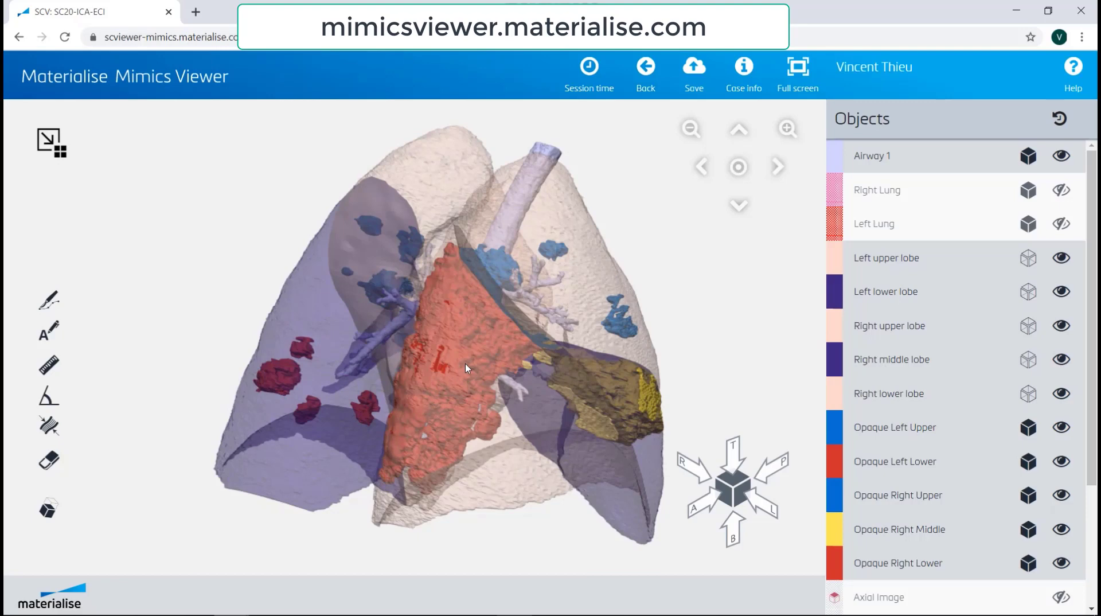
double_click(546, 363)
drag(642, 502, 668, 499)
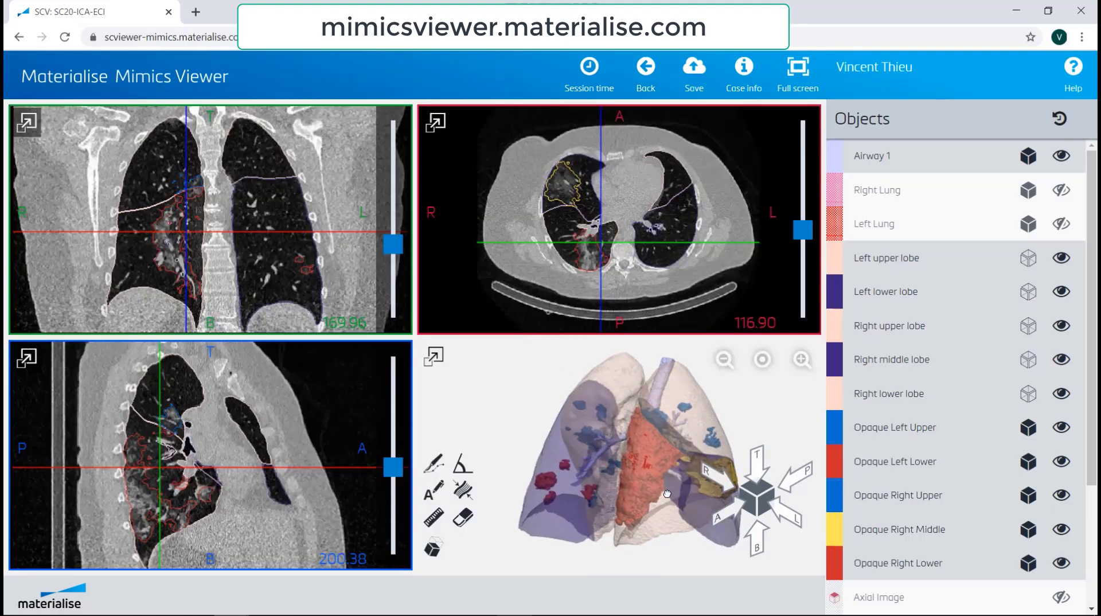
click(641, 463)
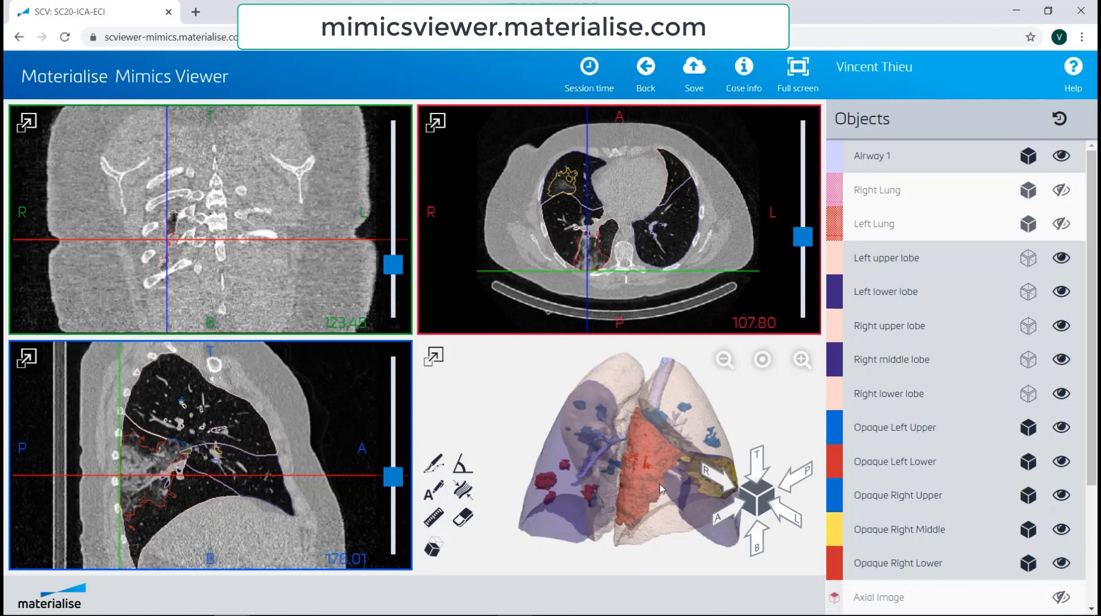
- Browse the coronal CT slices to position 131.50 to examine the outlined right lower lobe opacity
drag(641, 450, 656, 451)
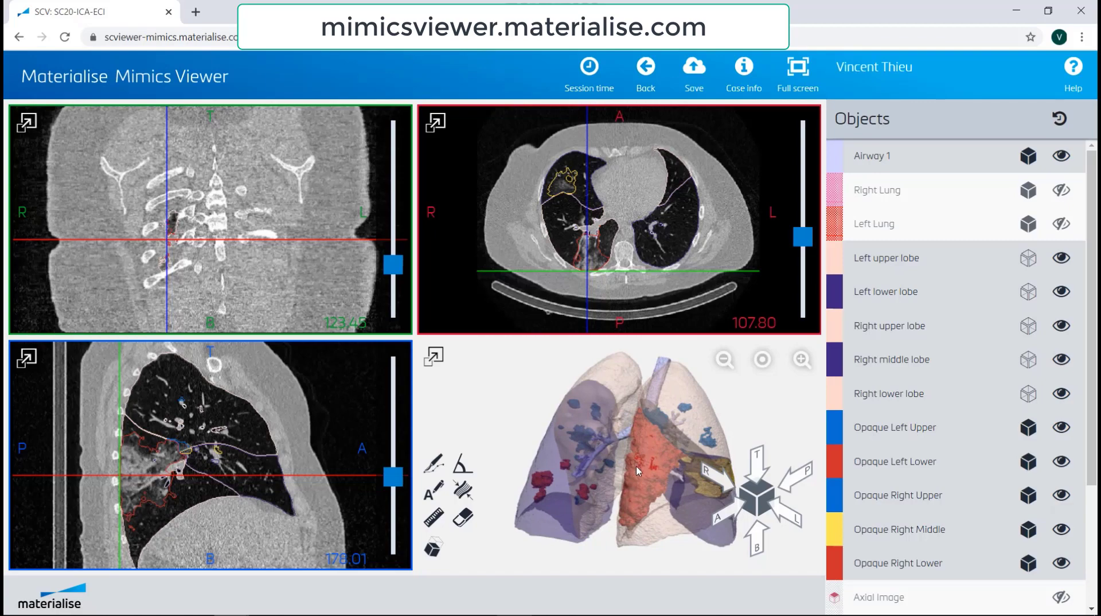
scroll(144, 244, down, 5)
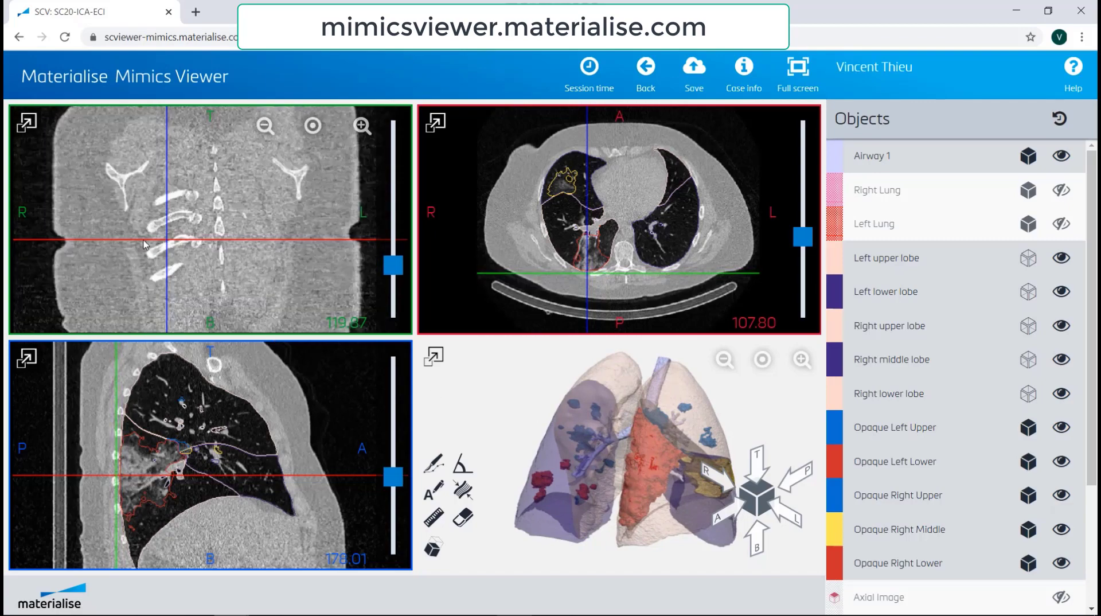
scroll(145, 243, up, 10)
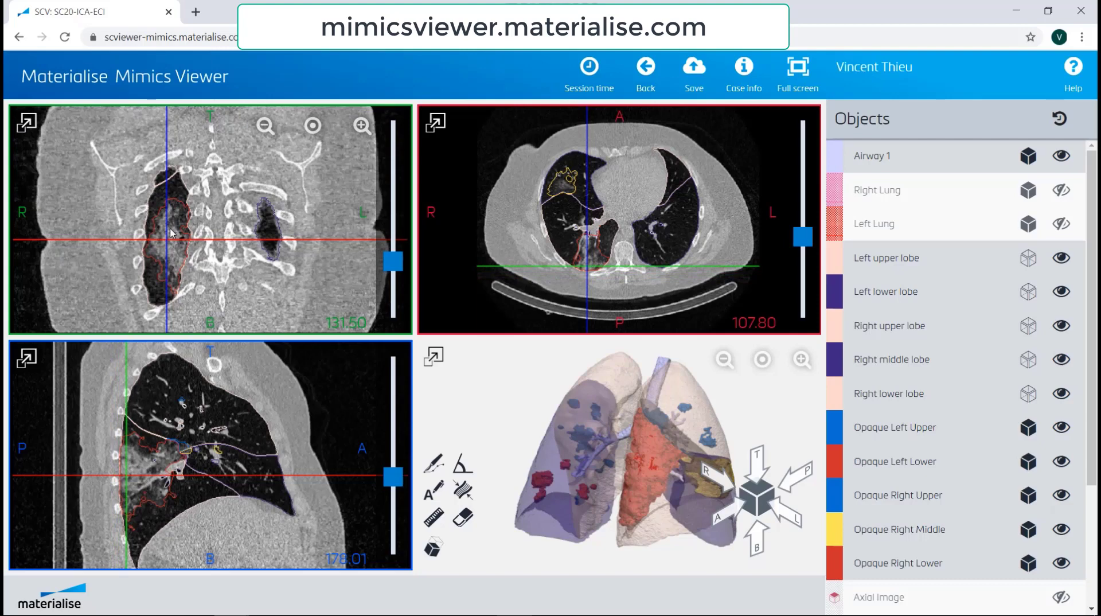
- Enlarge the 3D view and add a distance measurement from the upper to the lower end of the red right lower lobe opacity
double_click(632, 498)
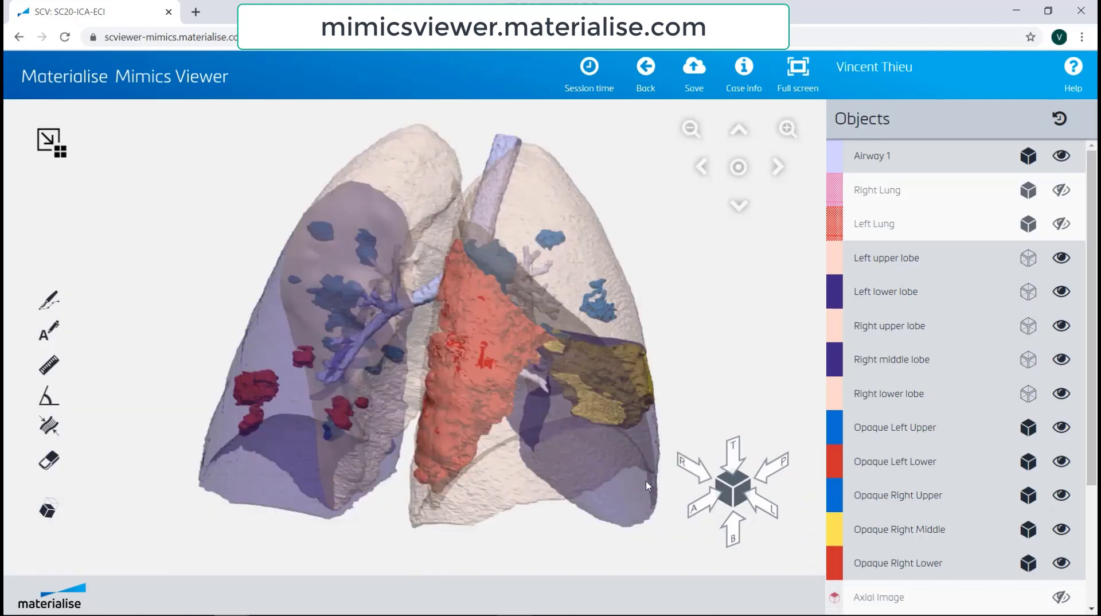
drag(527, 445, 590, 445)
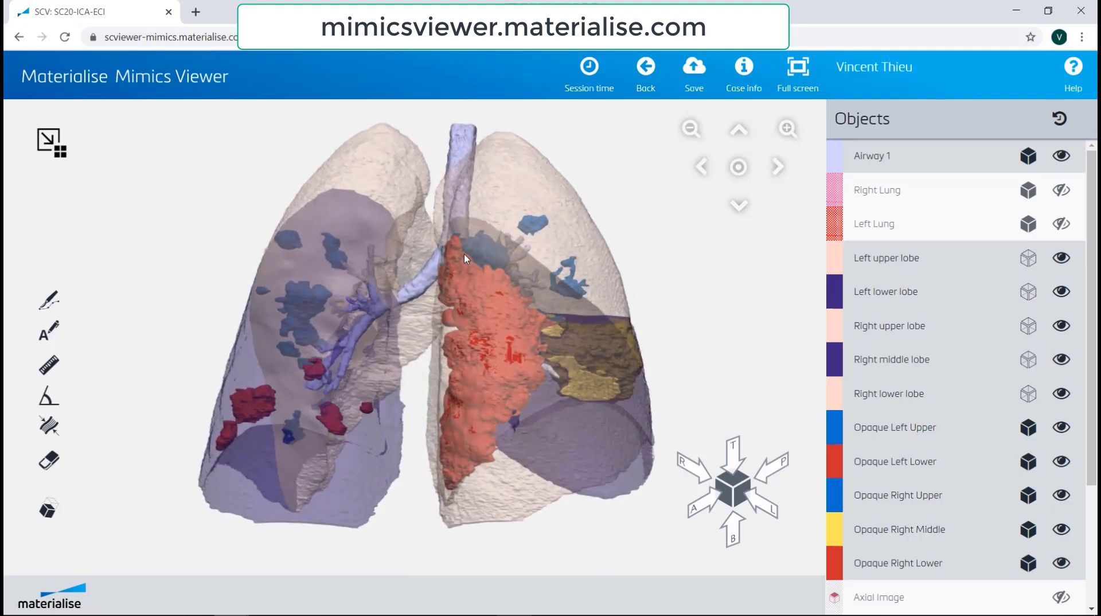
click(49, 364)
click(455, 242)
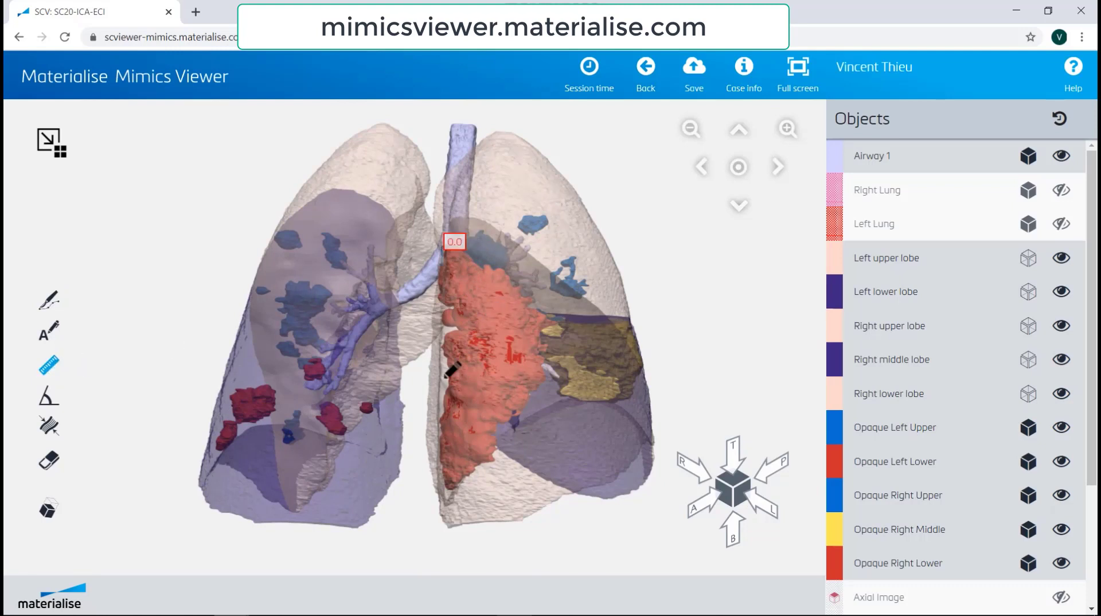
click(453, 481)
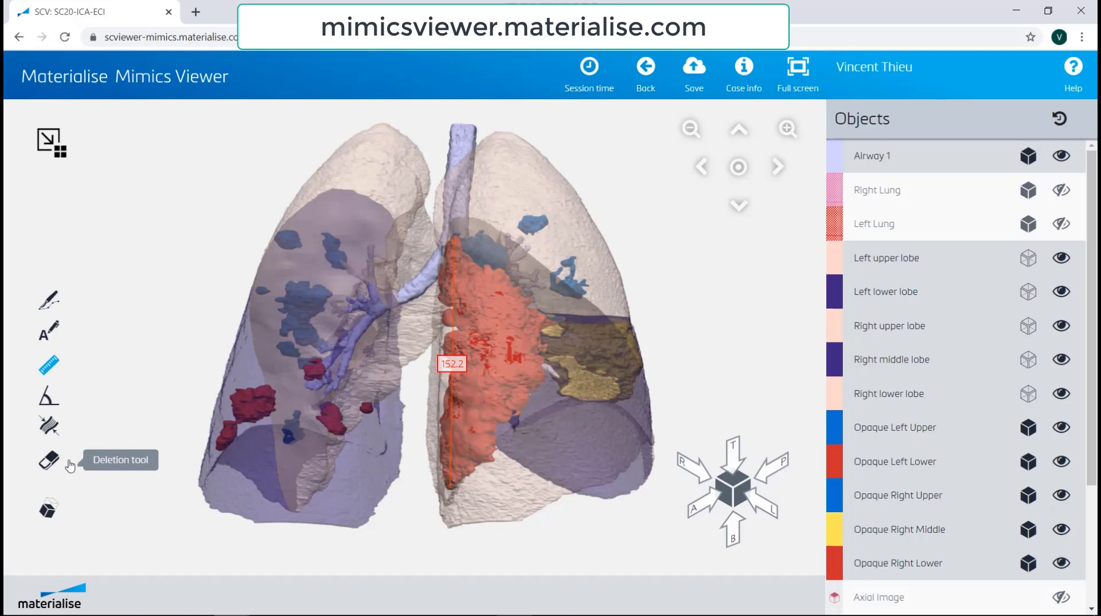
- Annotate the red opacity with "24% of right lower lung lobe", placing the note just below the lung
click(50, 331)
click(508, 392)
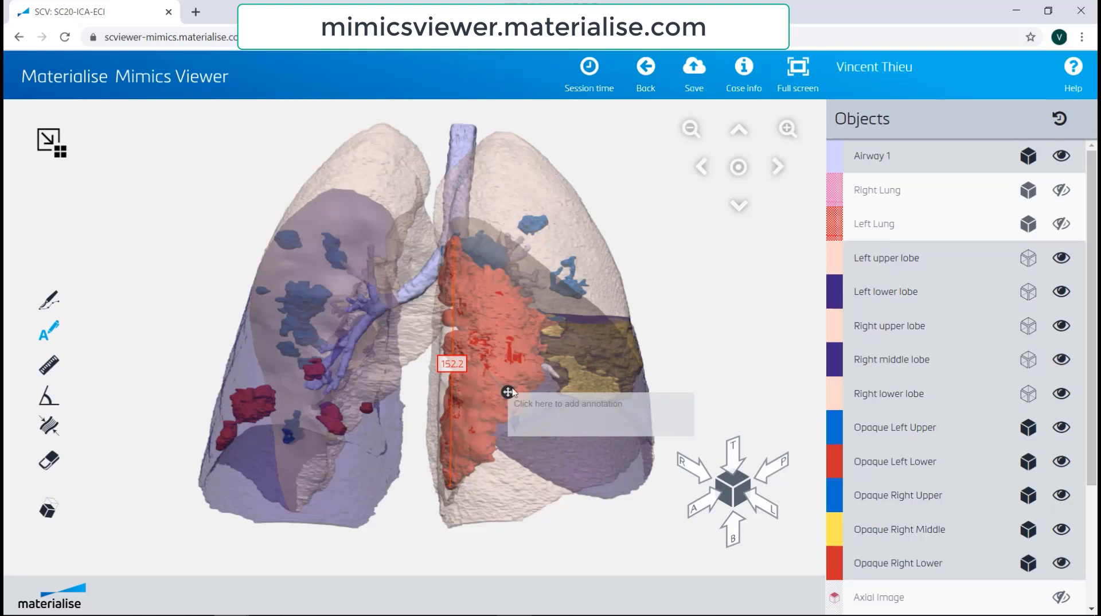
mouse_move(508, 392)
mouse_down()
mouse_move(521, 450)
mouse_move(510, 512)
mouse_up()
text(24)
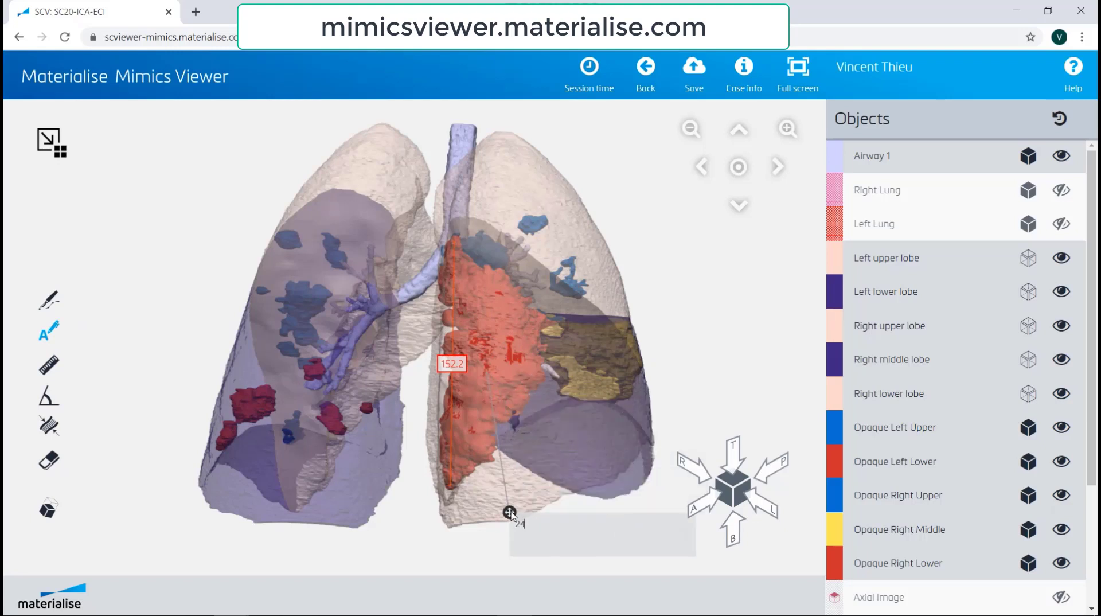
text(% of right lower lung lobe)
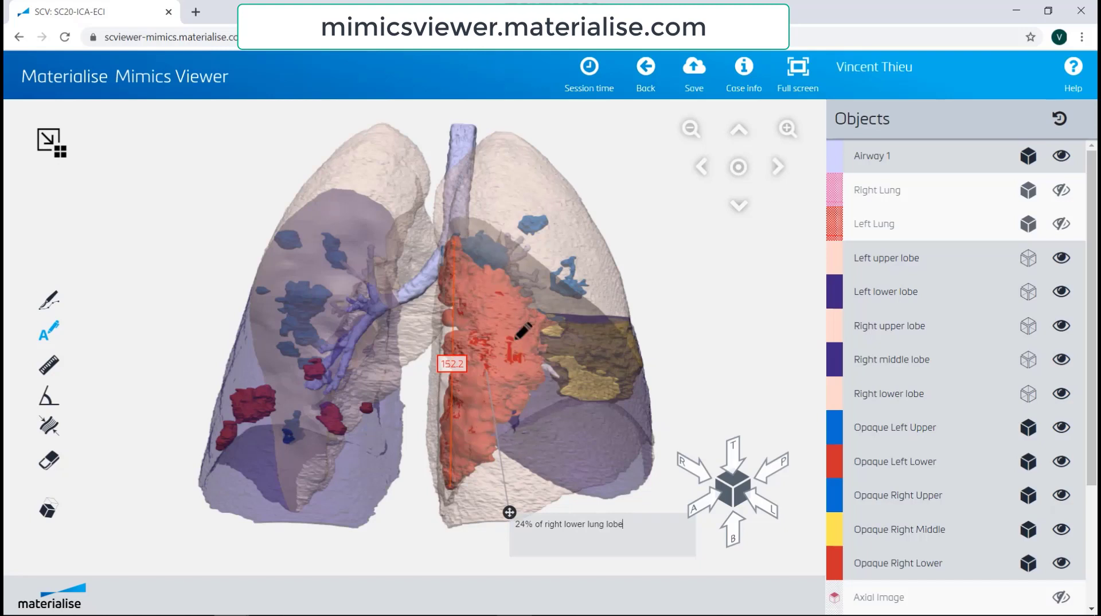
click(515, 315)
- Turn on the section view of the lung model and examine the cut from below and from the side
click(48, 508)
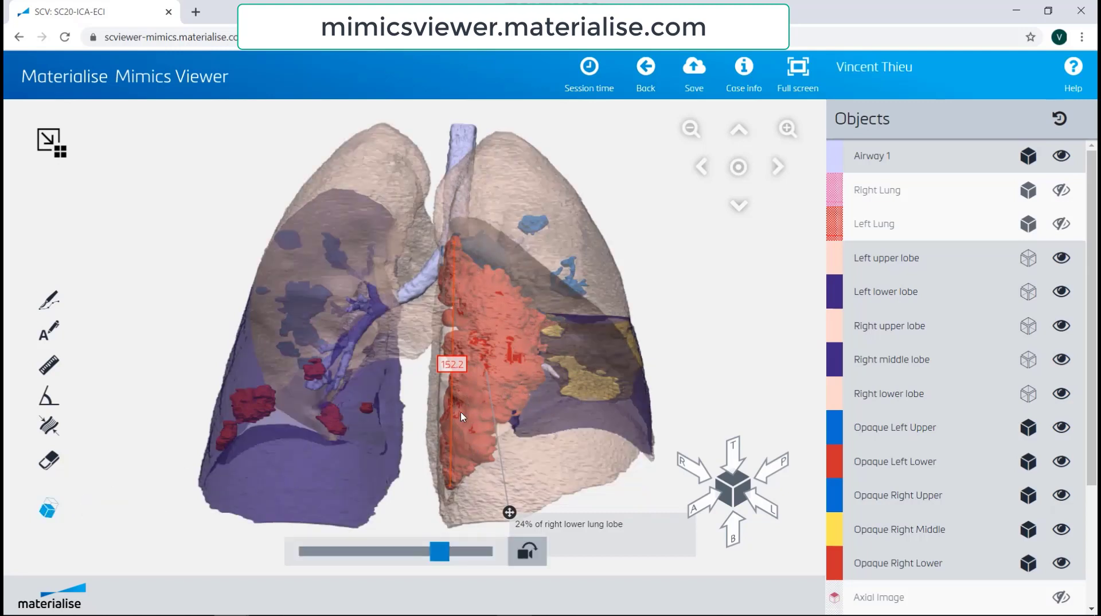
drag(526, 385, 503, 393)
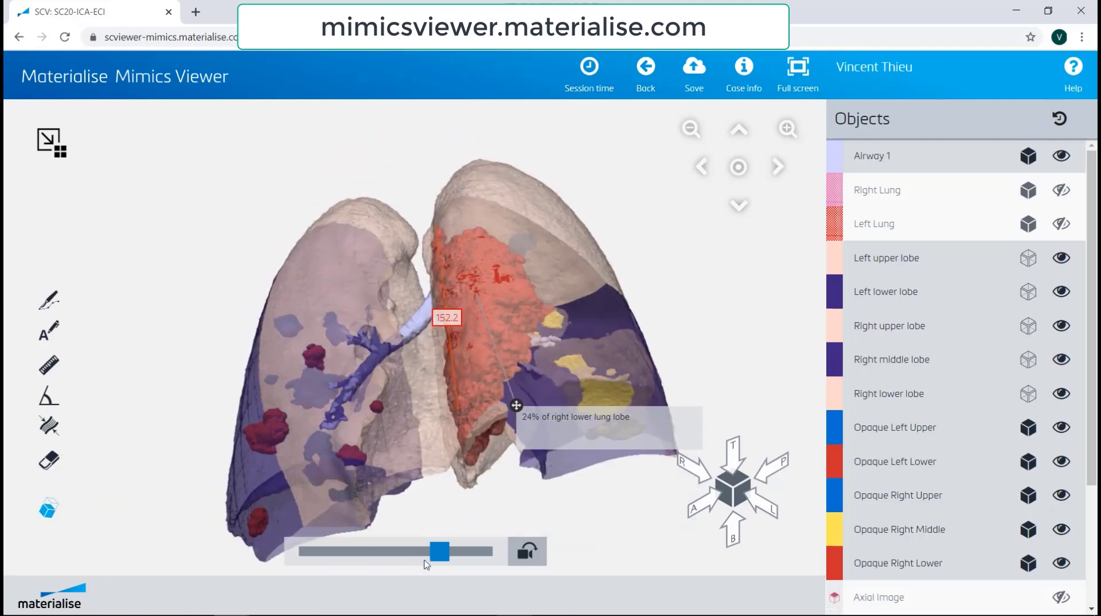
mouse_move(441, 554)
mouse_down()
mouse_move(372, 554)
mouse_move(445, 544)
mouse_up()
drag(349, 319, 636, 355)
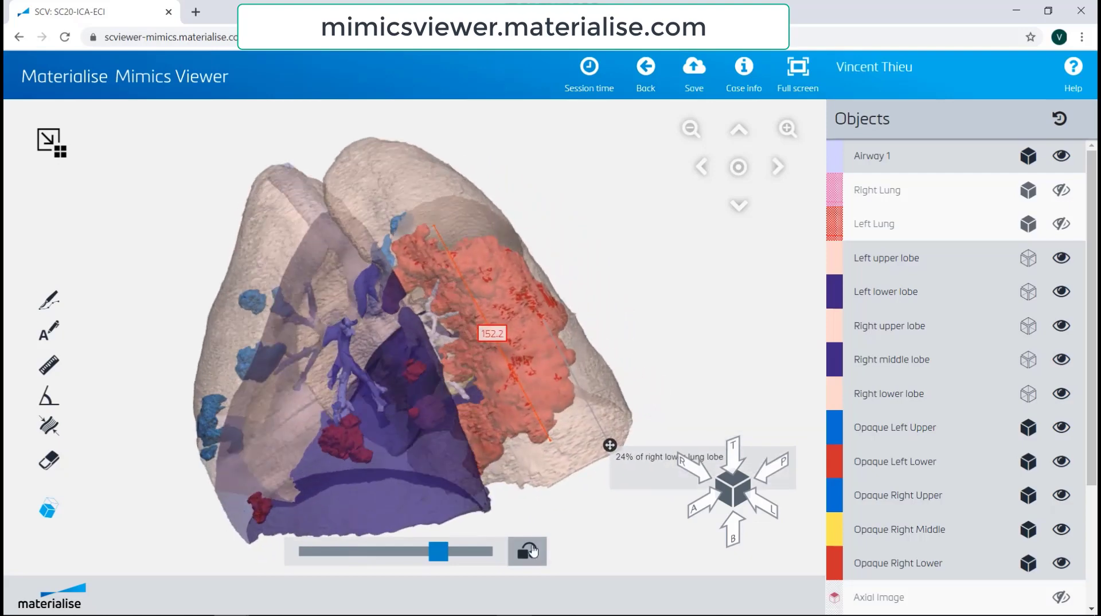
- Realign the section plane to the current viewing direction, shift its depth to inspect the cut opacities, and turn sectioning off
click(528, 551)
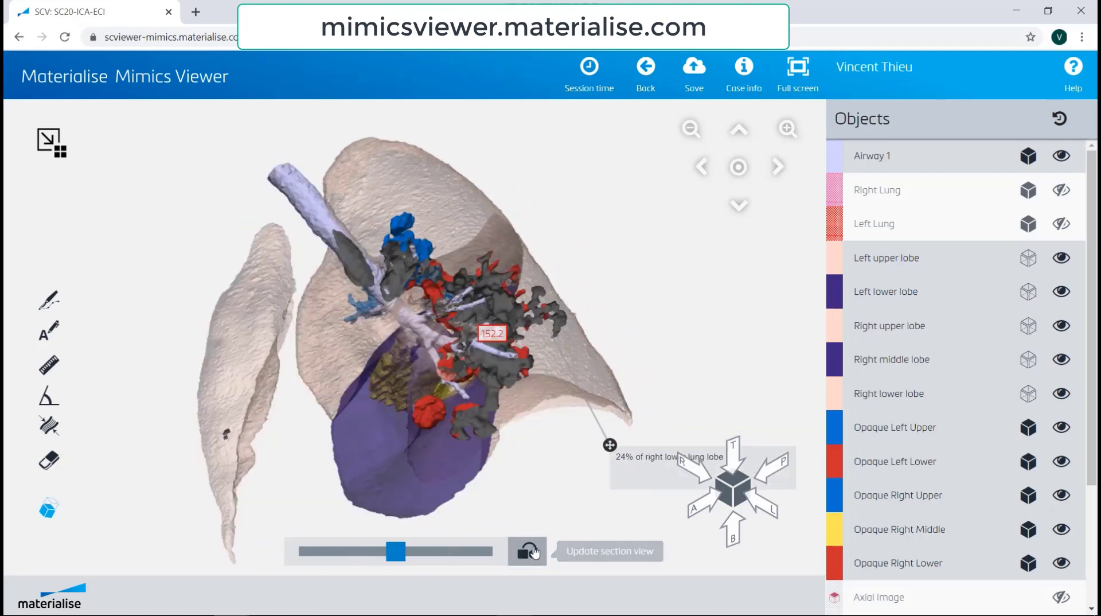
mouse_move(410, 559)
mouse_down()
mouse_move(449, 557)
mouse_move(401, 561)
mouse_up()
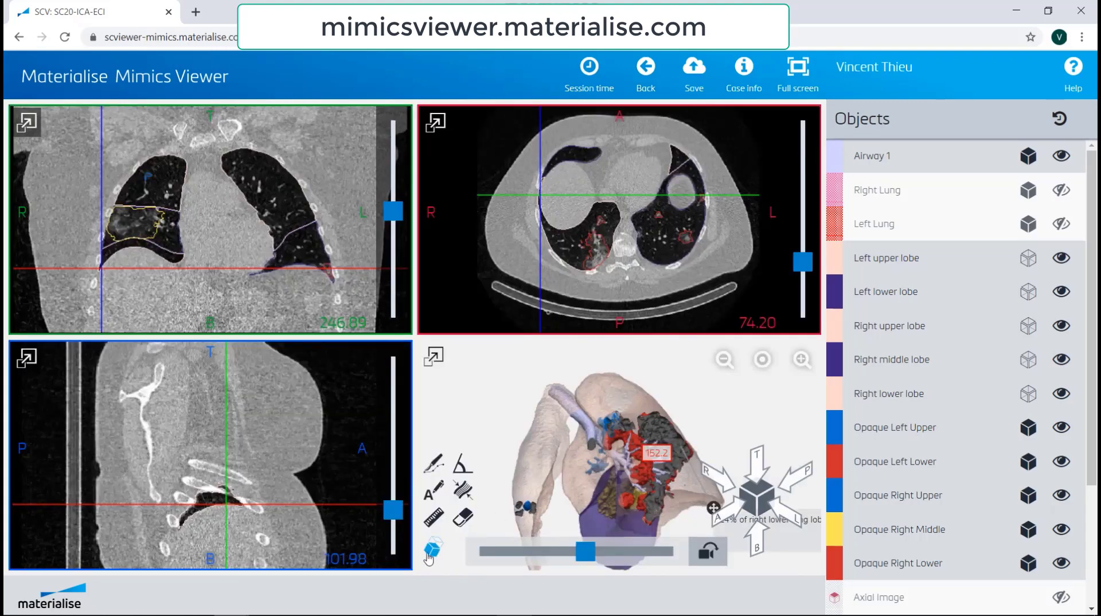
click(430, 552)
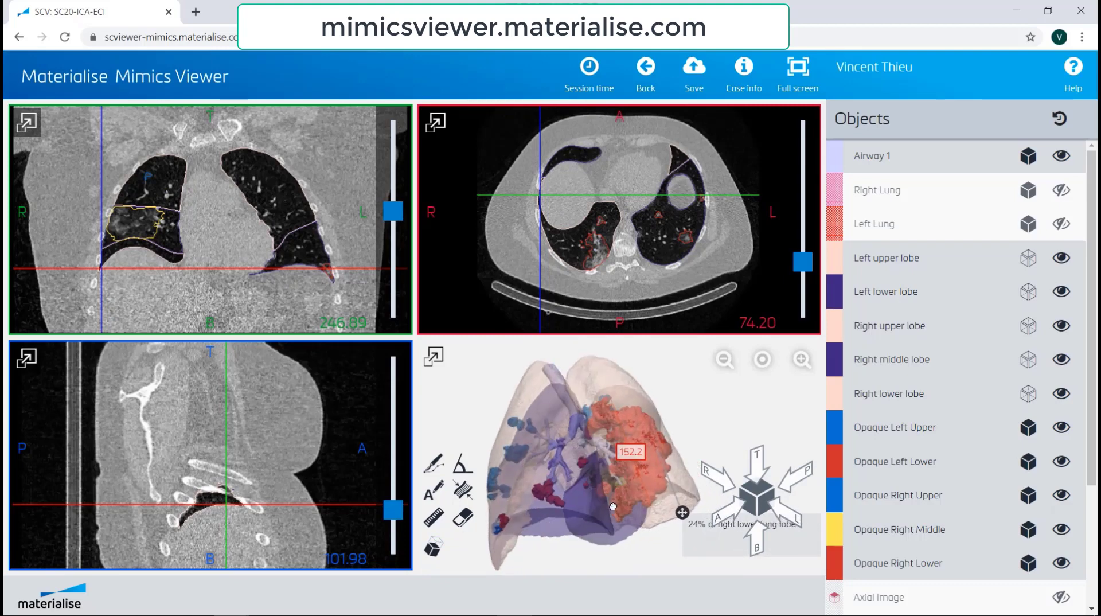